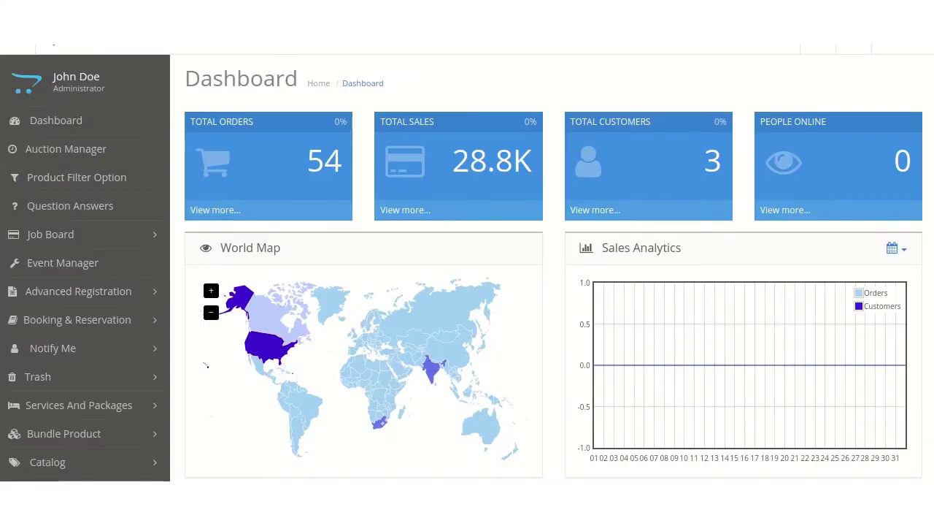
# Step: Go to Extensions > Modules in the admin sidebar to list installed modules
pyautogui.scroll(-5, 467, 263)
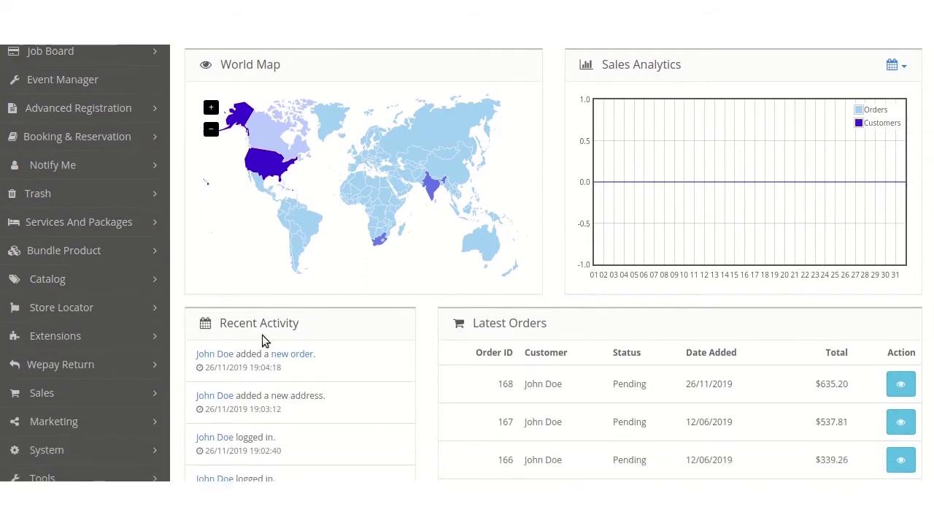
pyautogui.click(125, 340)
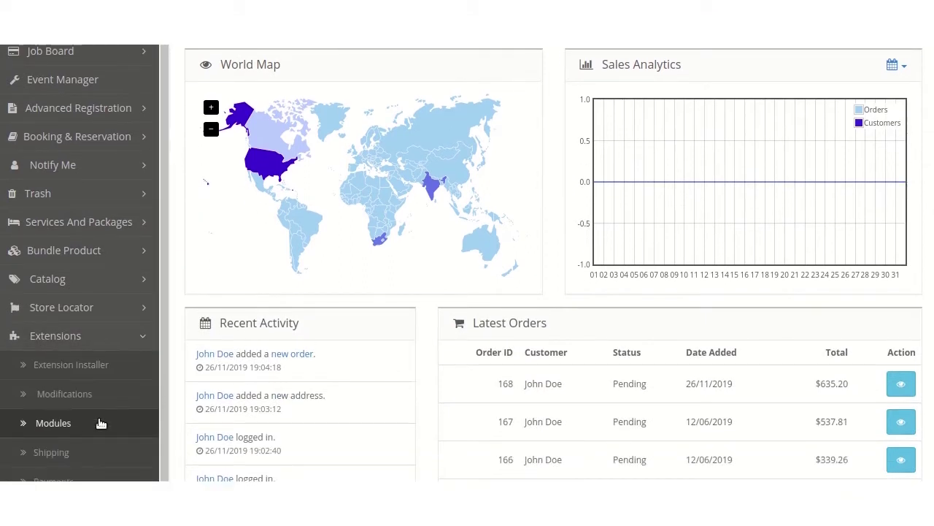
pyautogui.click(98, 423)
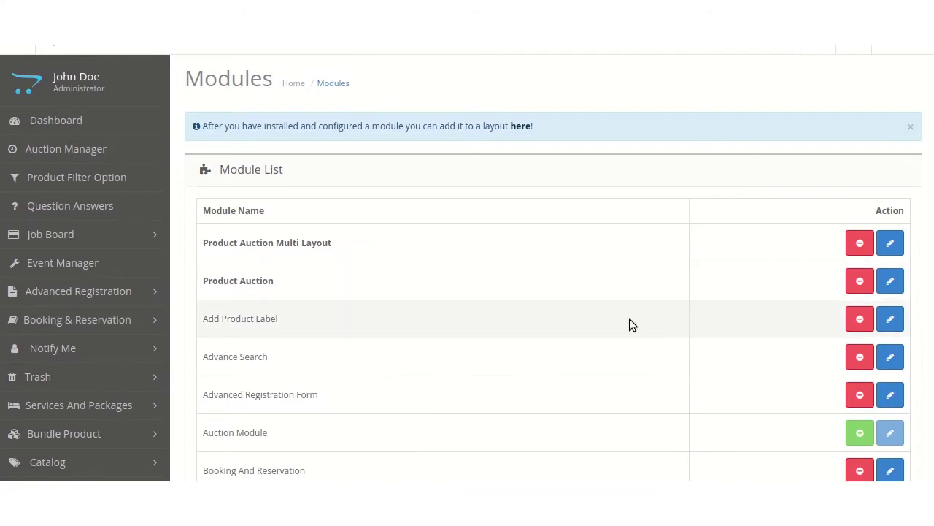
# Step: Edit the Add Product Label module and keep its Label Position at Left-Top
pyautogui.click(889, 323)
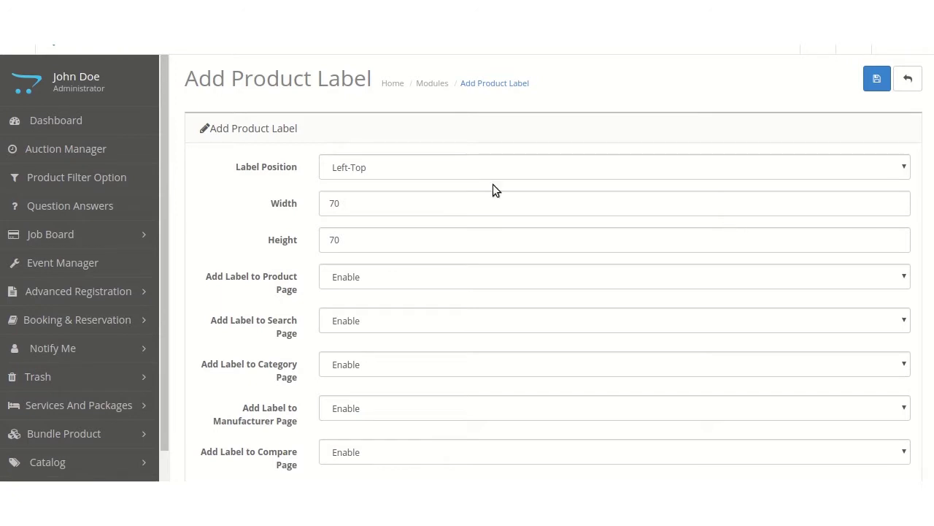
pyautogui.click(420, 167)
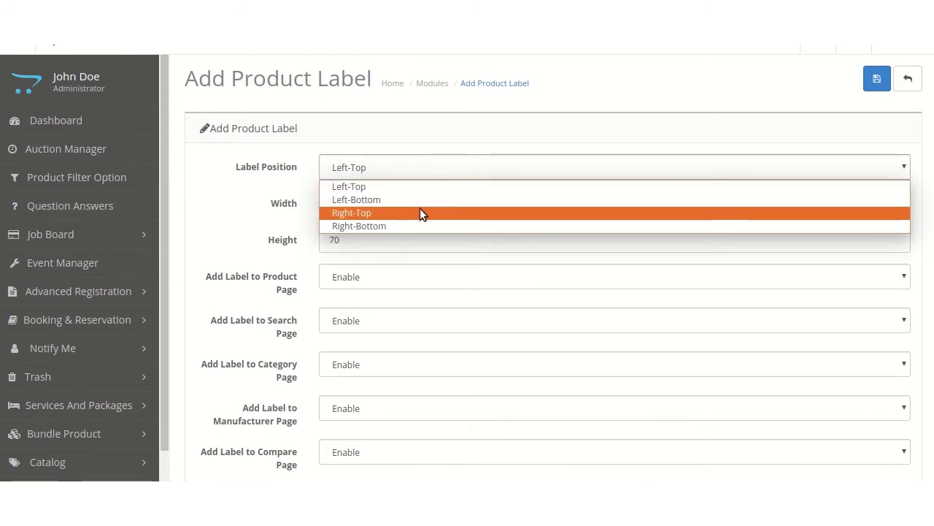
pyautogui.click(433, 96)
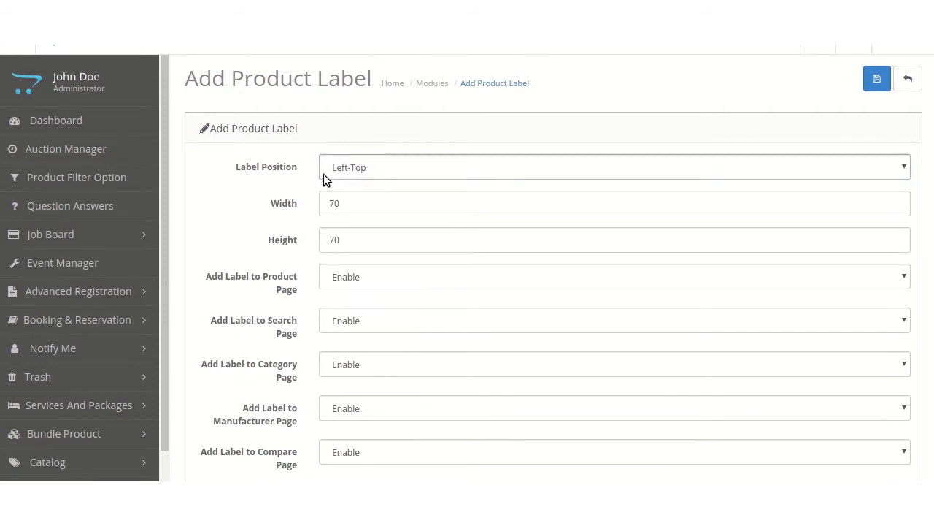
pyautogui.click(351, 174)
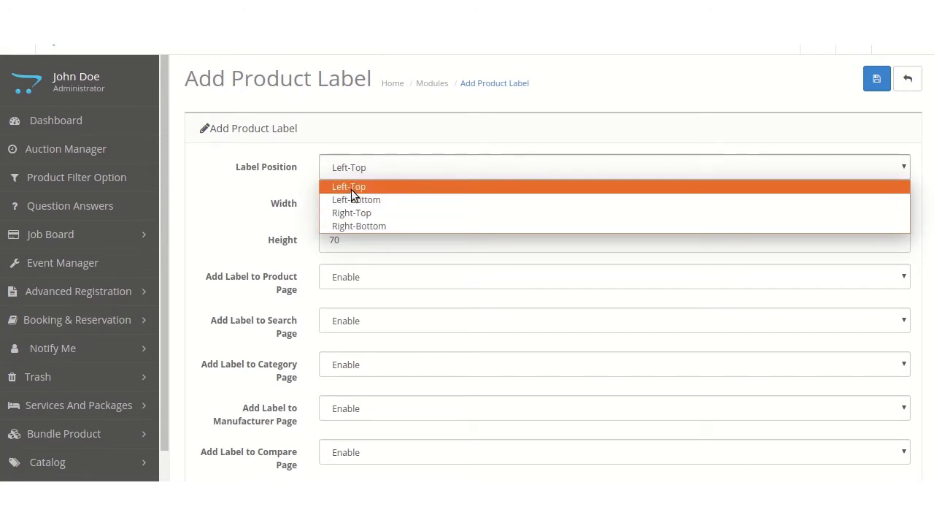
pyautogui.click(358, 186)
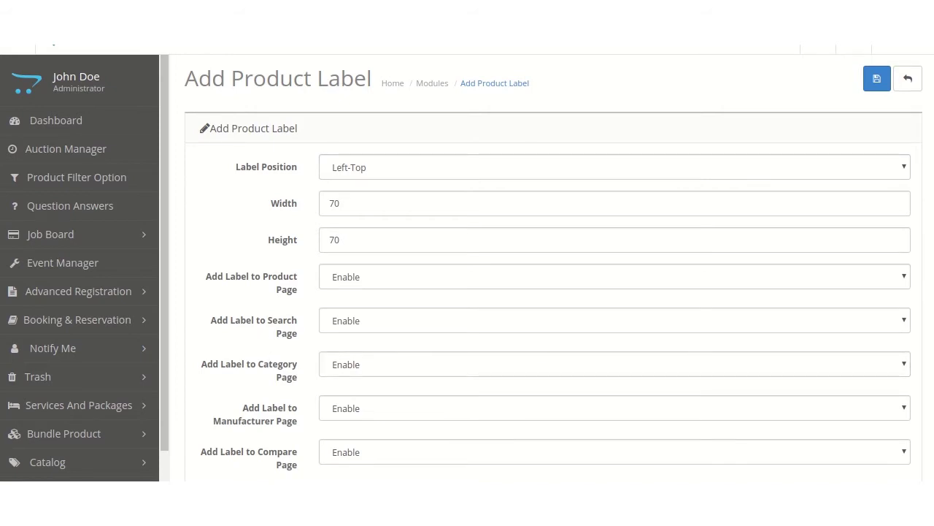
pyautogui.scroll(-2, 468, 263)
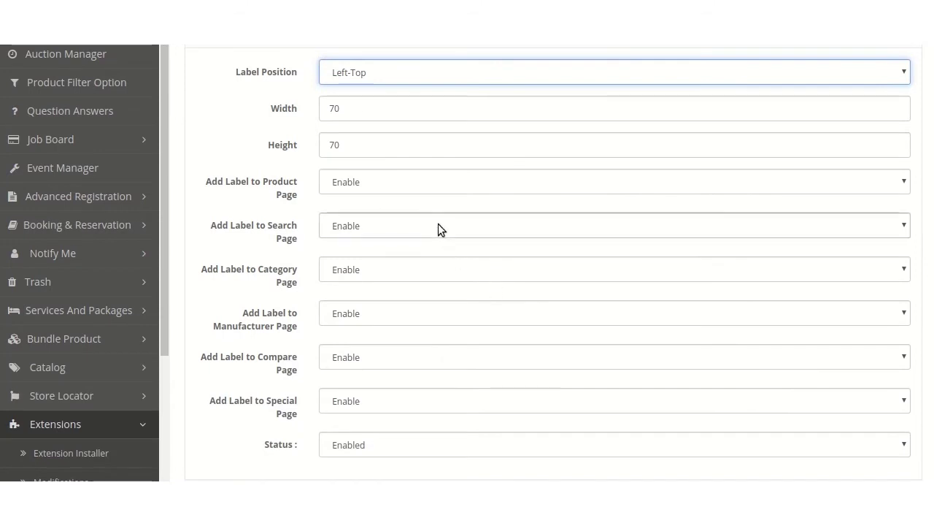
# Step: Keep Search Page labels set to Enable and the module Status set to Enabled
pyautogui.click(438, 225)
pyautogui.click(434, 245)
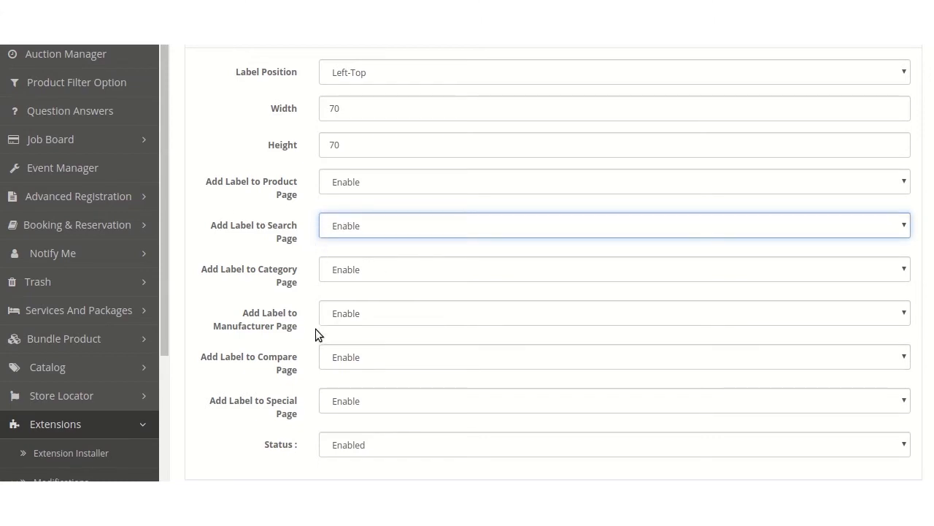
pyautogui.click(372, 447)
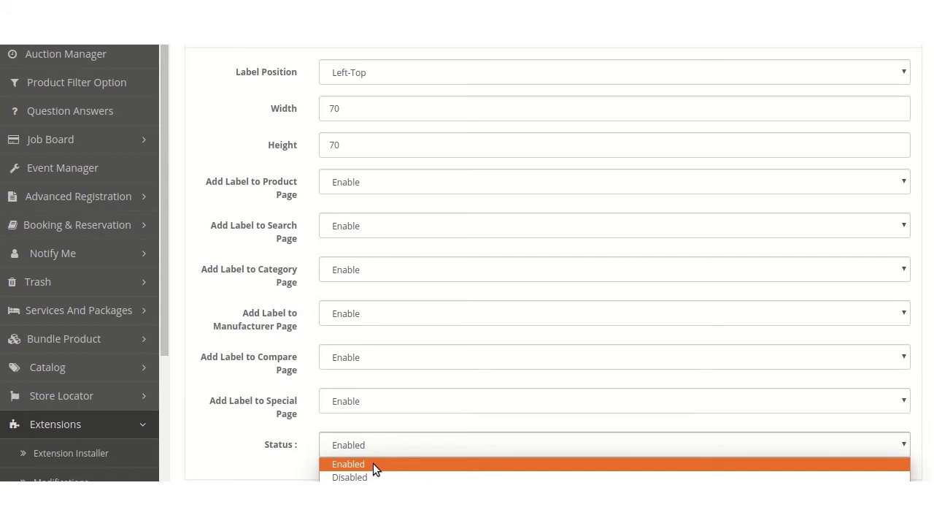
pyautogui.click(373, 465)
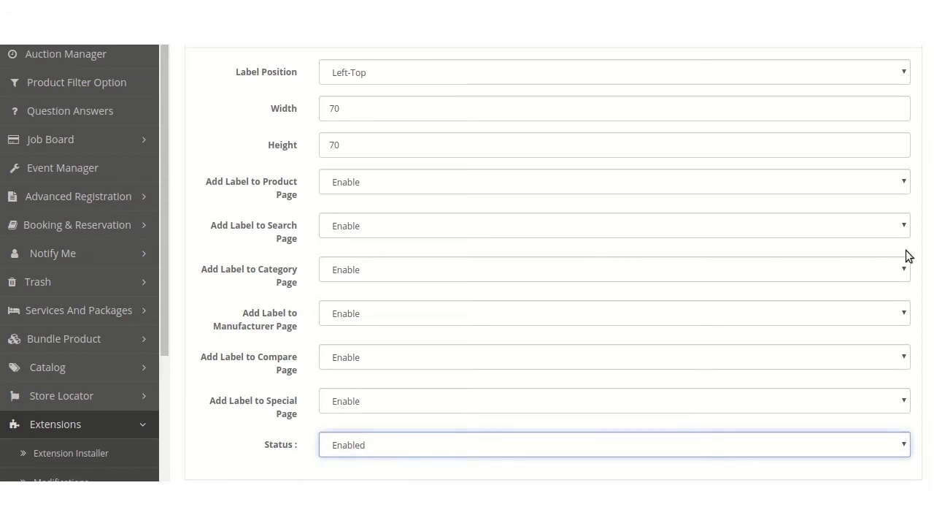
pyautogui.scroll(2, 467, 263)
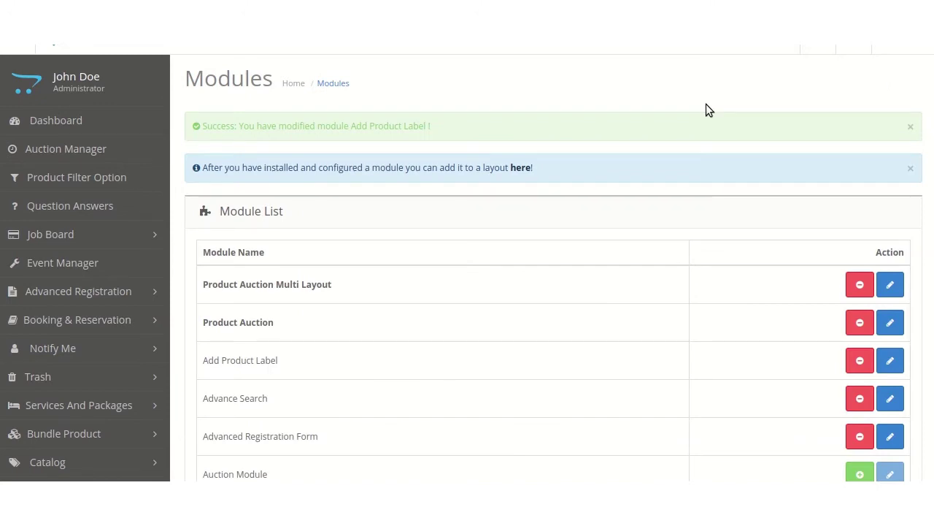
pyautogui.click(57, 463)
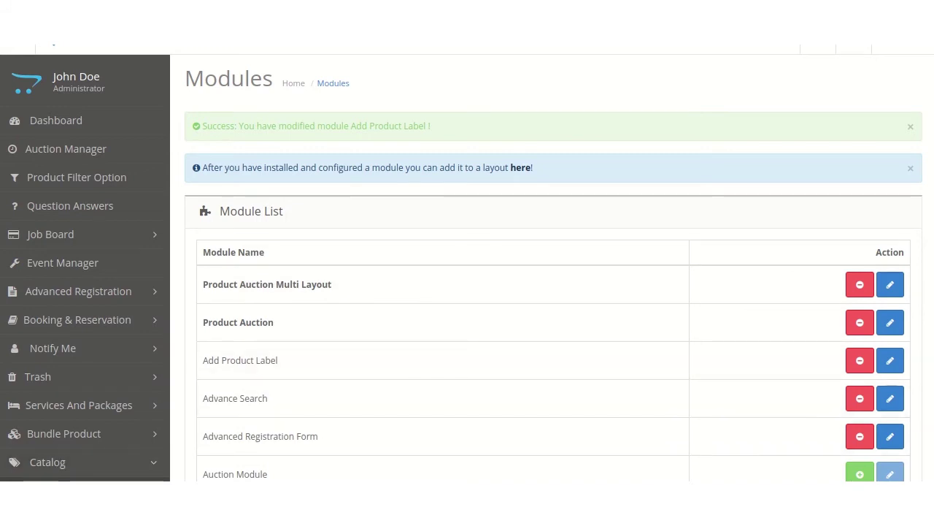
# Step: Edit the Truth Soul product from Catalog > Products and view its product-label tab
pyautogui.scroll(-4, 151, 188)
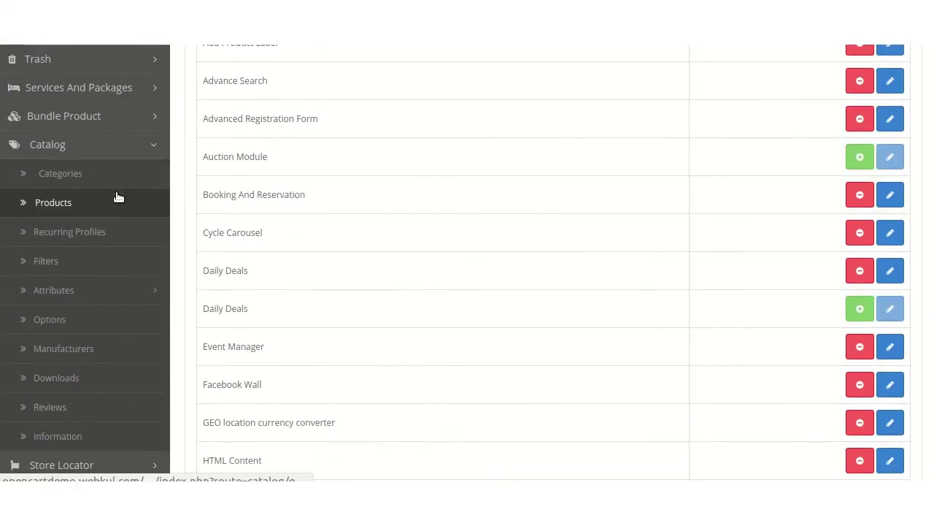
pyautogui.click(115, 196)
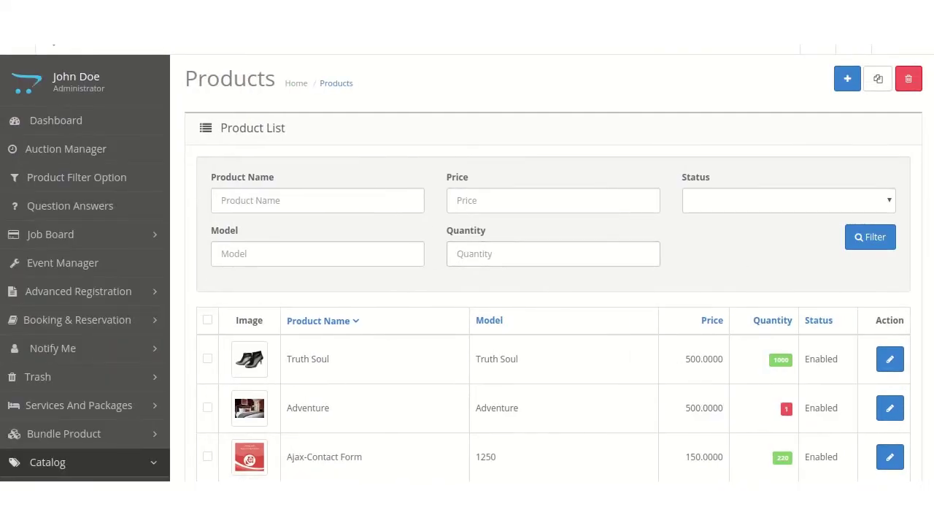
pyautogui.scroll(-3, 744, 222)
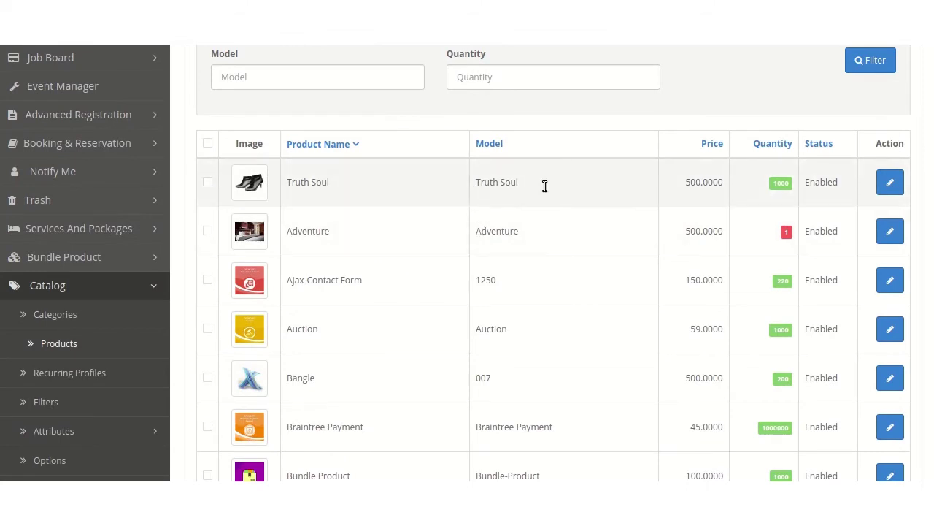
pyautogui.click(890, 182)
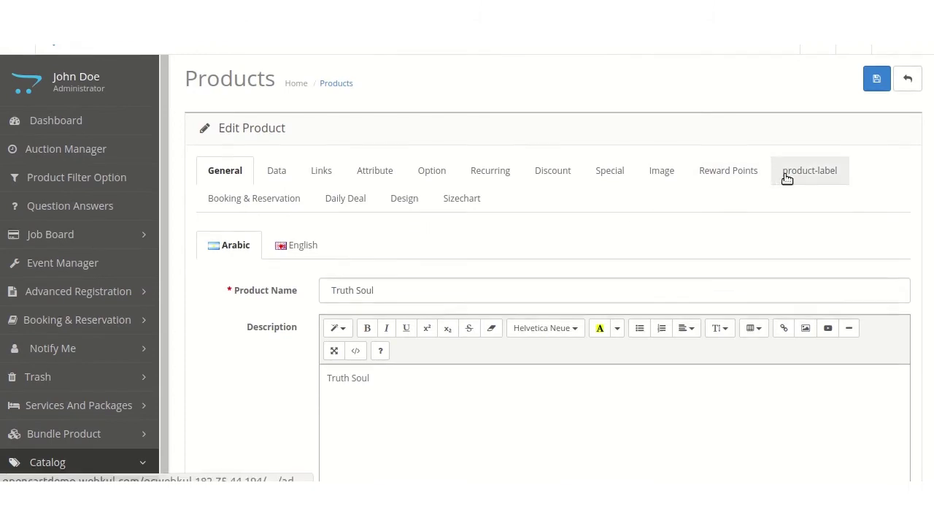
pyautogui.click(810, 172)
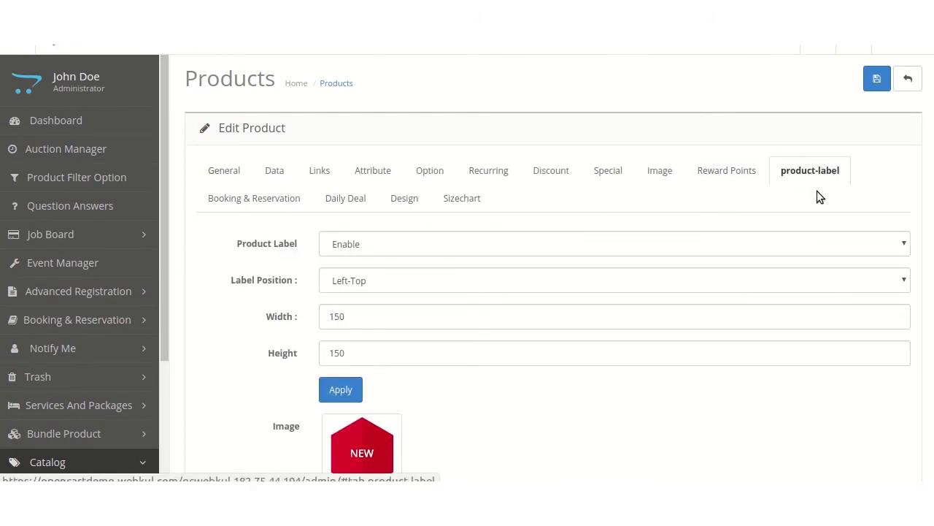
# Step: Keep Left-Top at 150×150, apply the NEW label to Truth Soul, and preview it
pyautogui.scroll(-1, 467, 292)
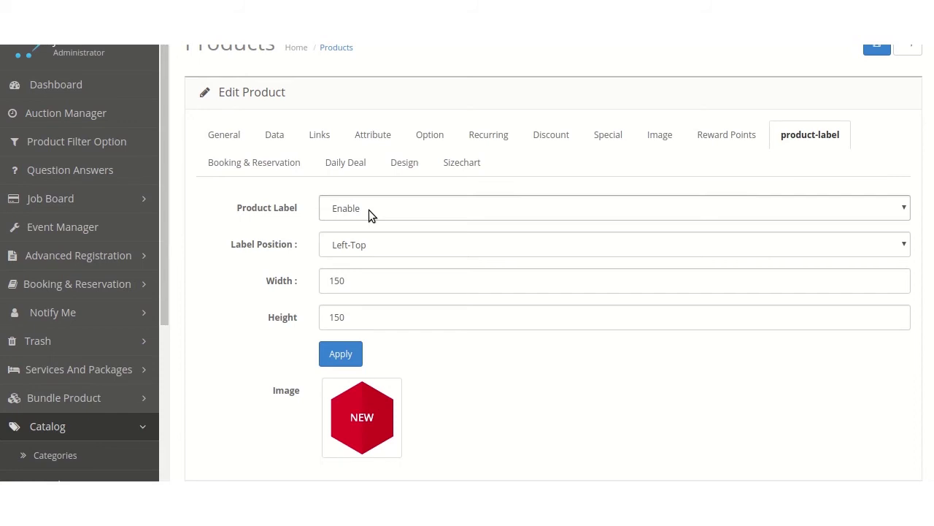
pyautogui.click(360, 246)
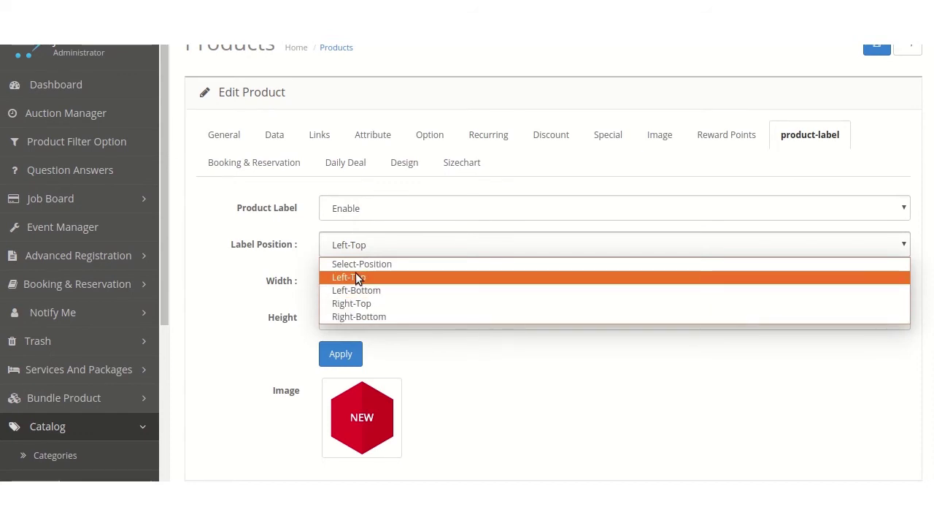
pyautogui.click(282, 286)
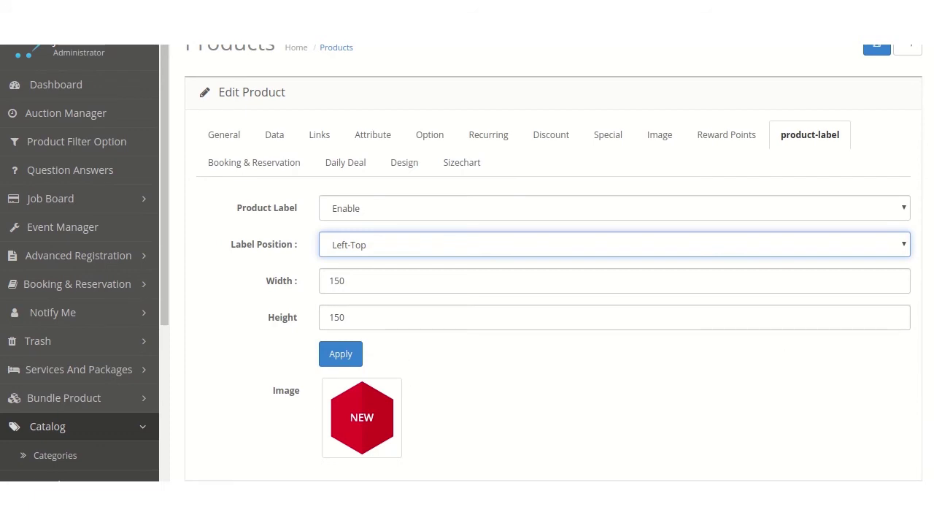
pyautogui.scroll(-1, 462, 263)
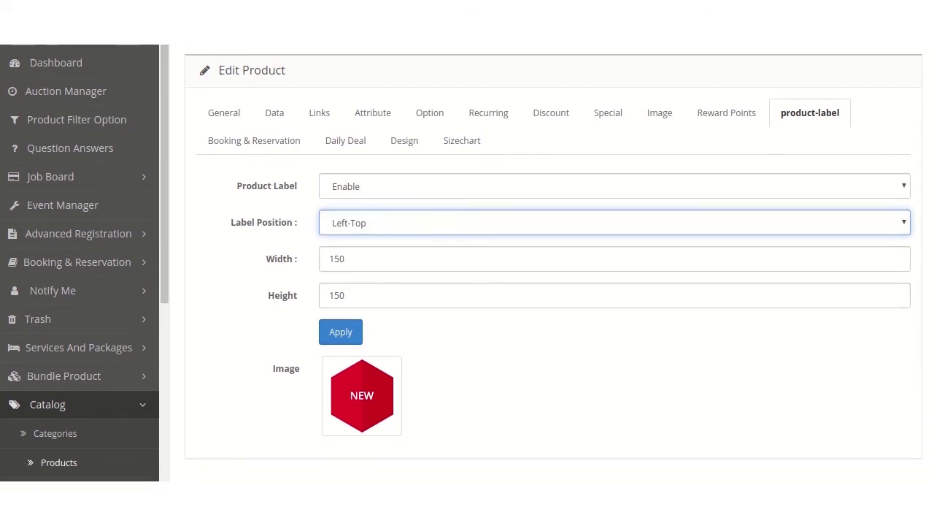
pyautogui.click(346, 397)
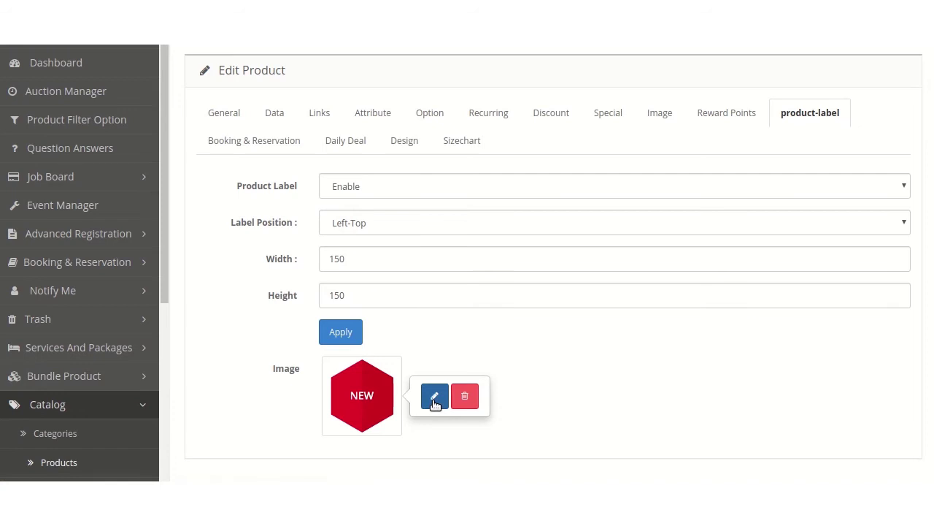
pyautogui.click(341, 335)
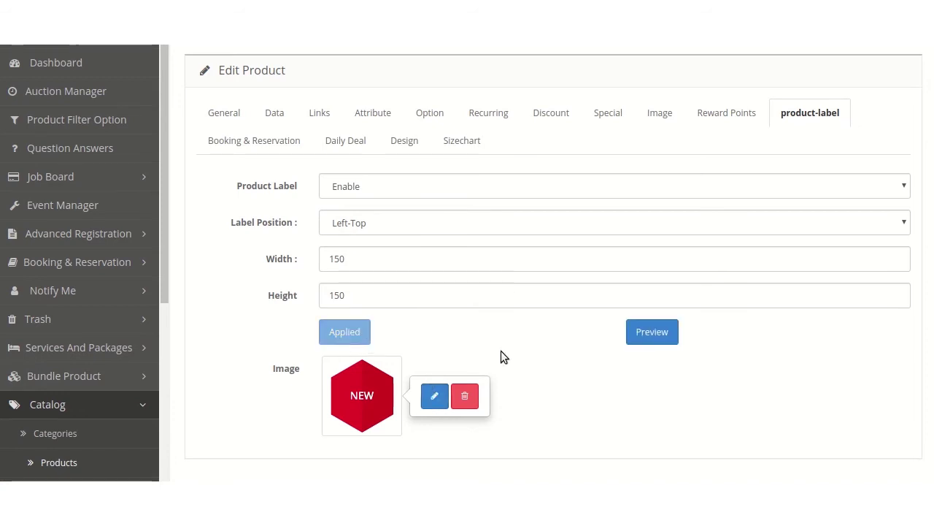
pyautogui.click(652, 332)
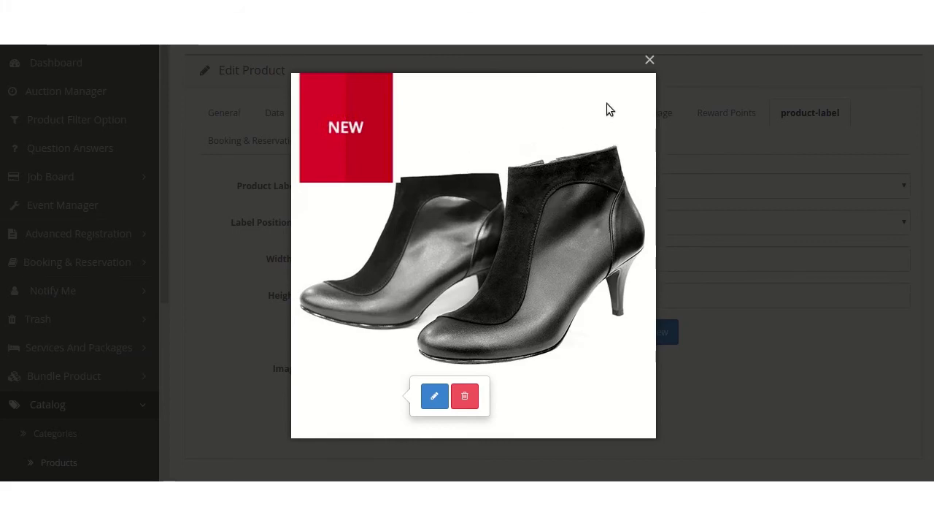
# Step: Close the label preview, save the Truth Soul product, and switch to the storefront tab
pyautogui.click(706, 206)
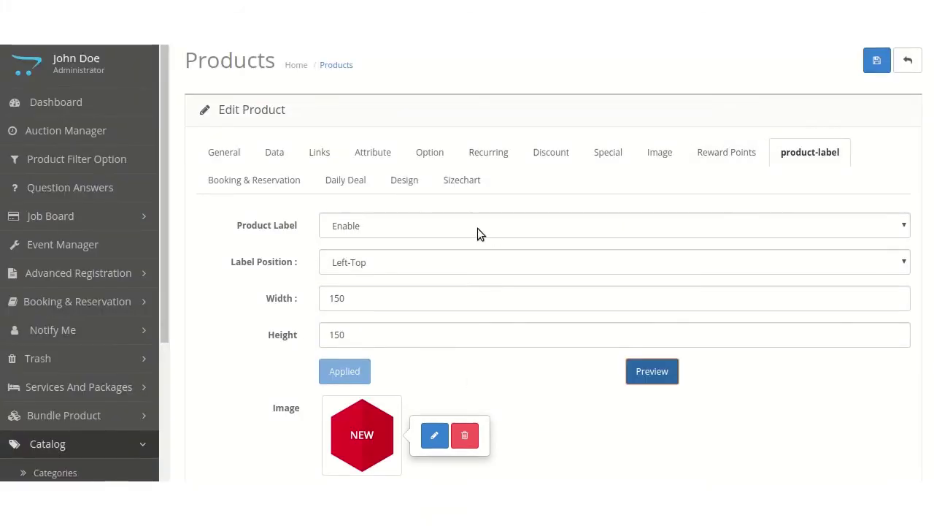
pyautogui.click(877, 64)
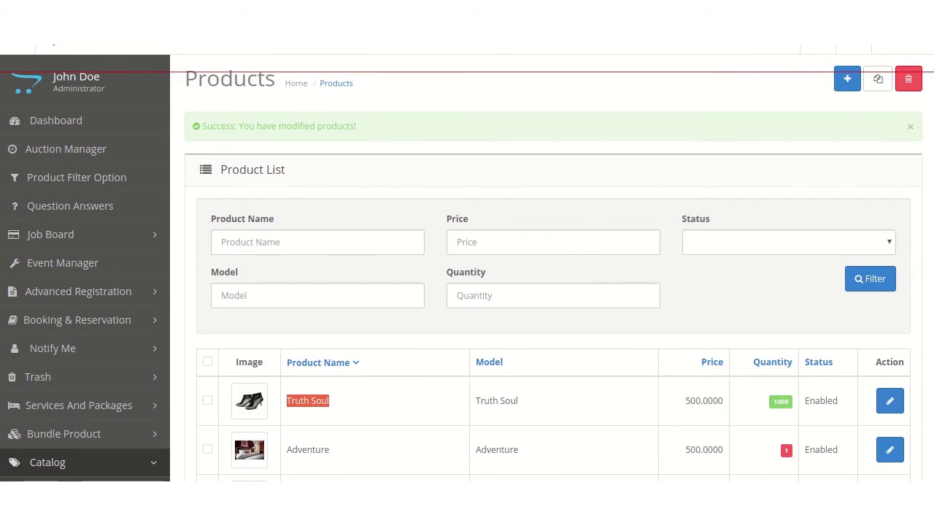
pyautogui.hotkey('ctrl', 'Tab')
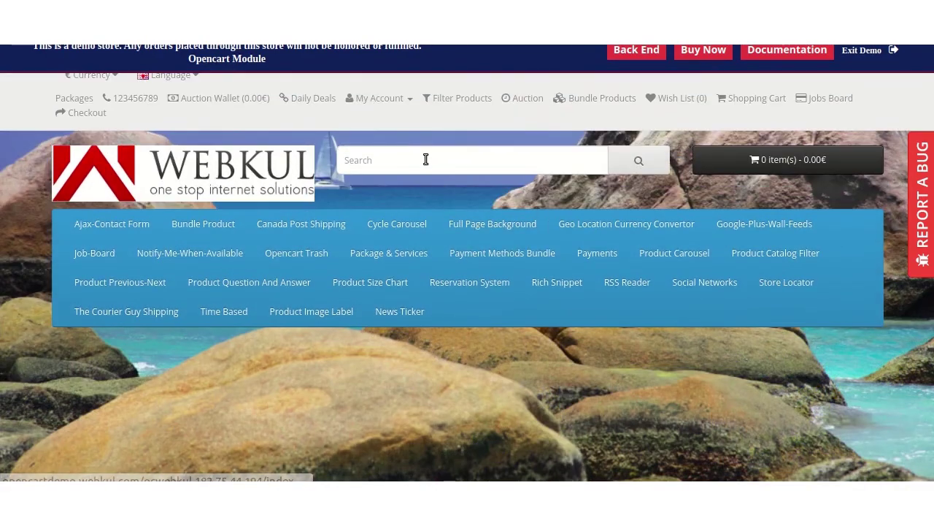
# Step: Search the storefront for 'Truth Soul'
pyautogui.click(426, 157)
pyautogui.write('Truth Soul')
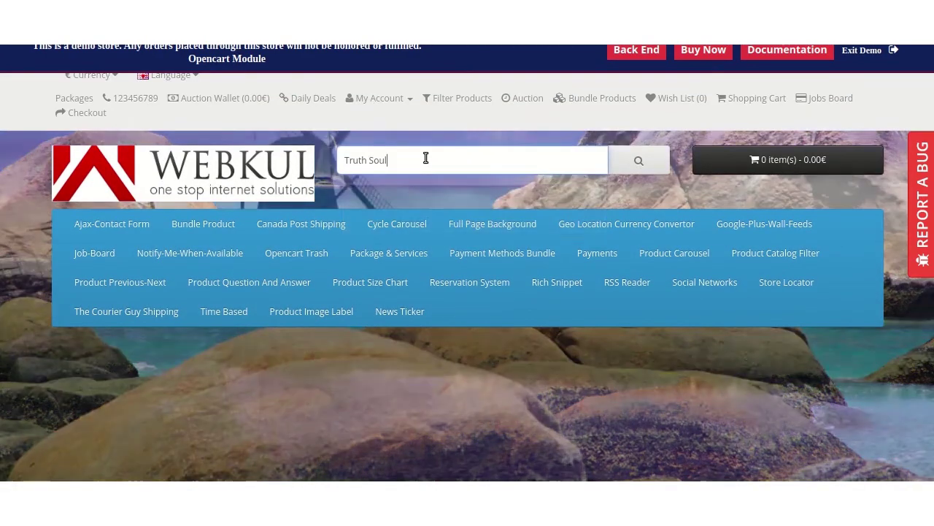
pyautogui.click(641, 164)
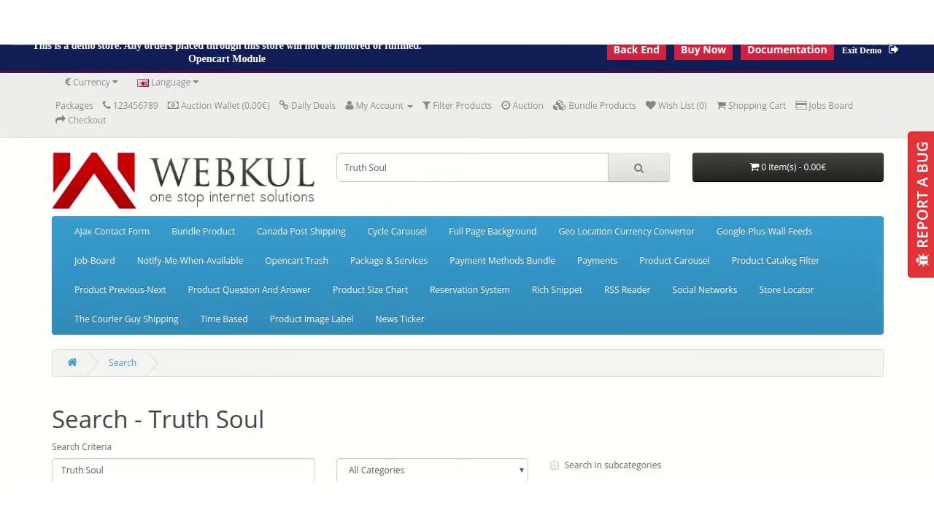
# Step: Scroll to the Truth Soul search result and go to its product page
pyautogui.scroll(-4, 467, 292)
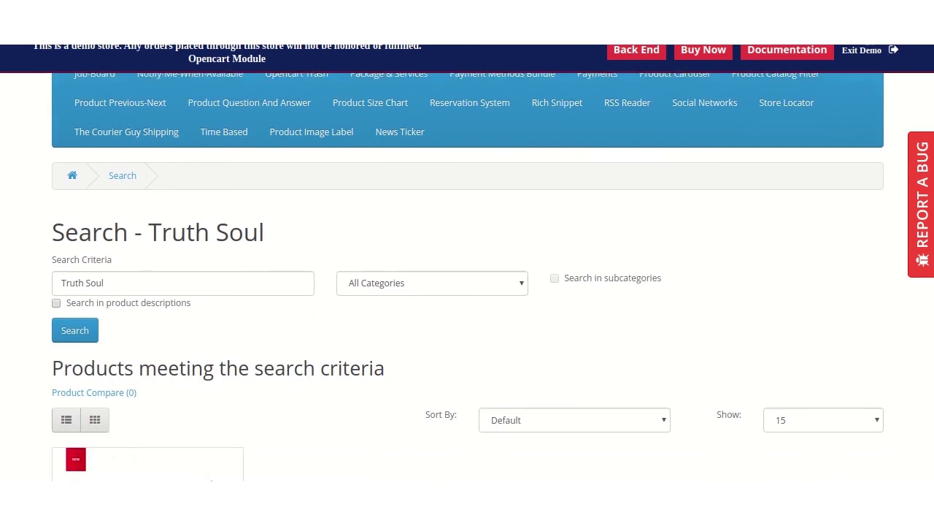
pyautogui.scroll(-2, 467, 292)
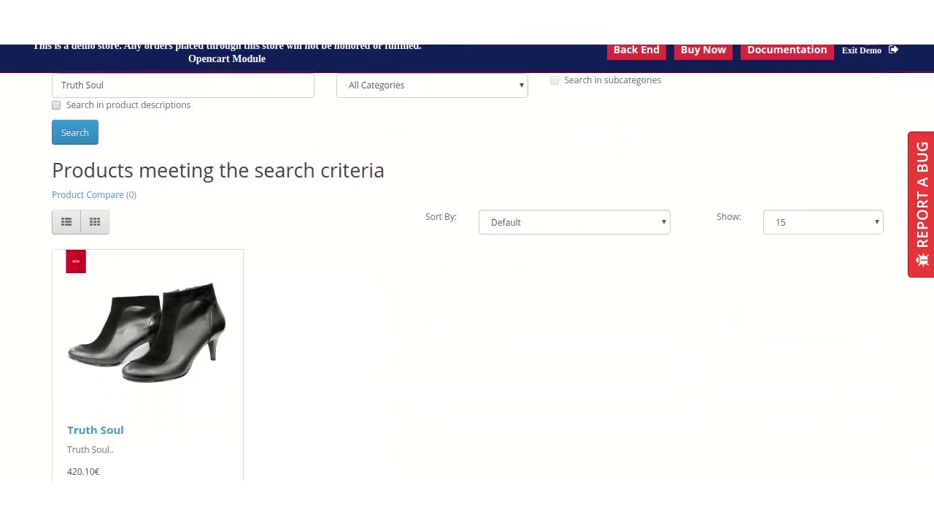
pyautogui.scroll(-1, 468, 292)
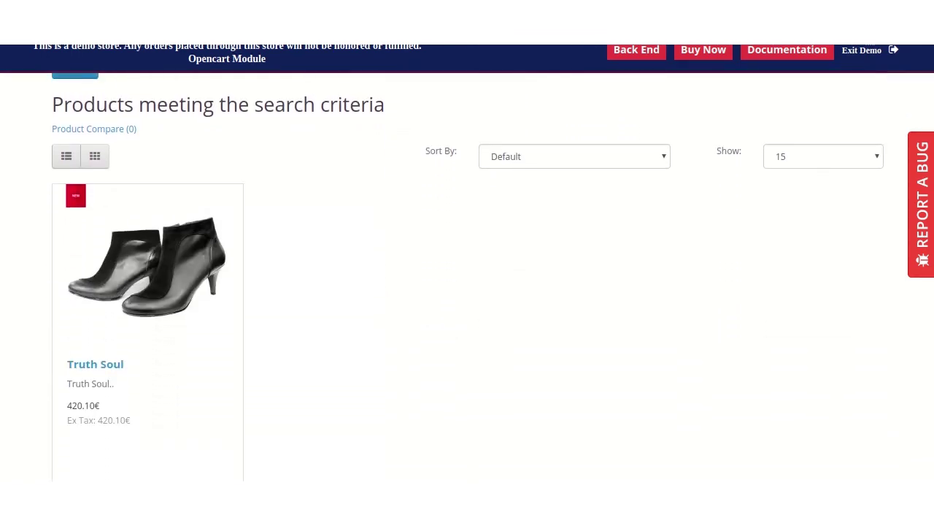
pyautogui.scroll(-1, 209, 69)
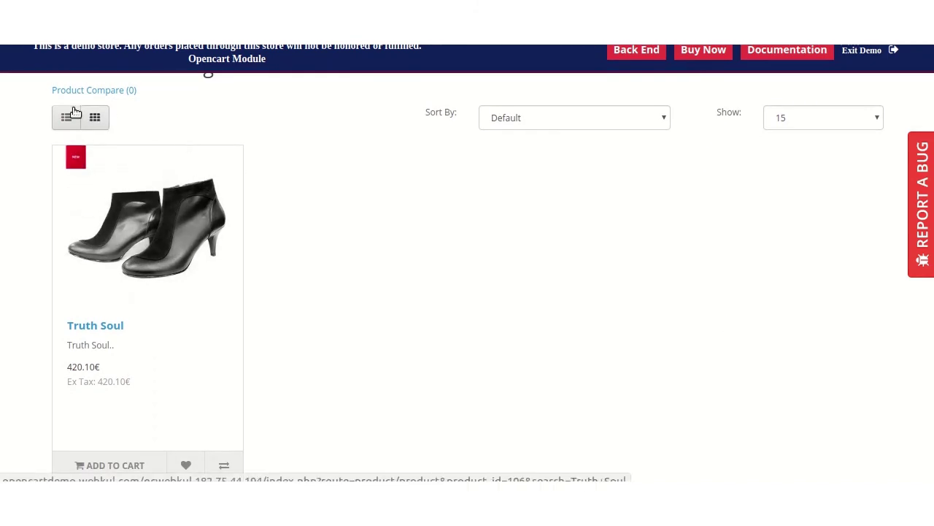
pyautogui.click(82, 330)
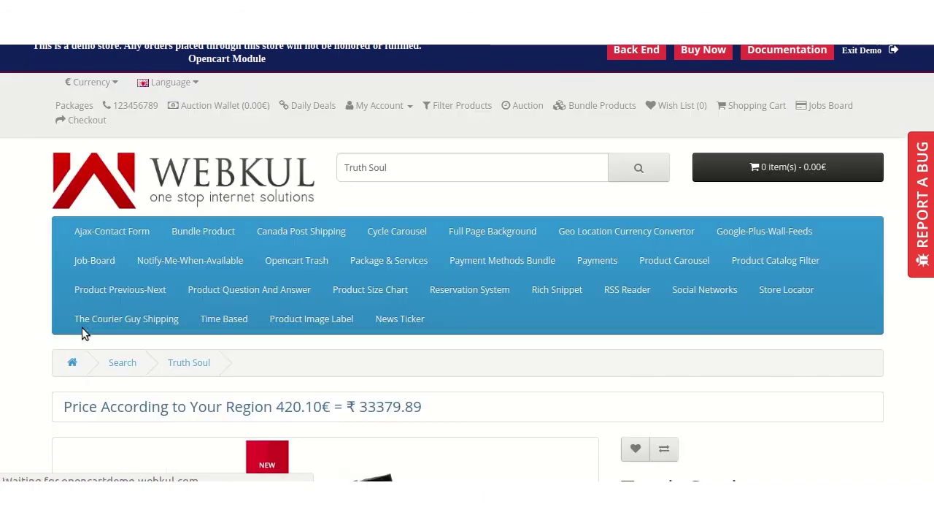
pyautogui.scroll(-4, 222, 176)
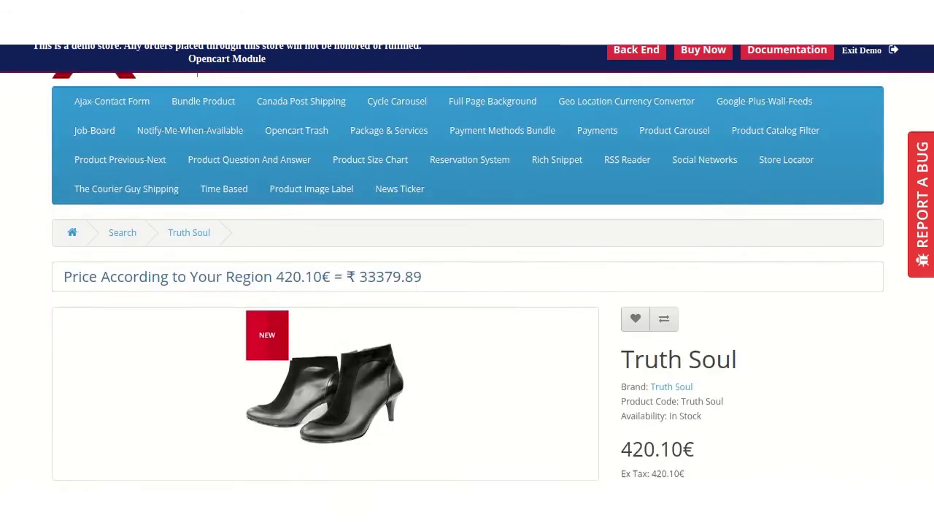